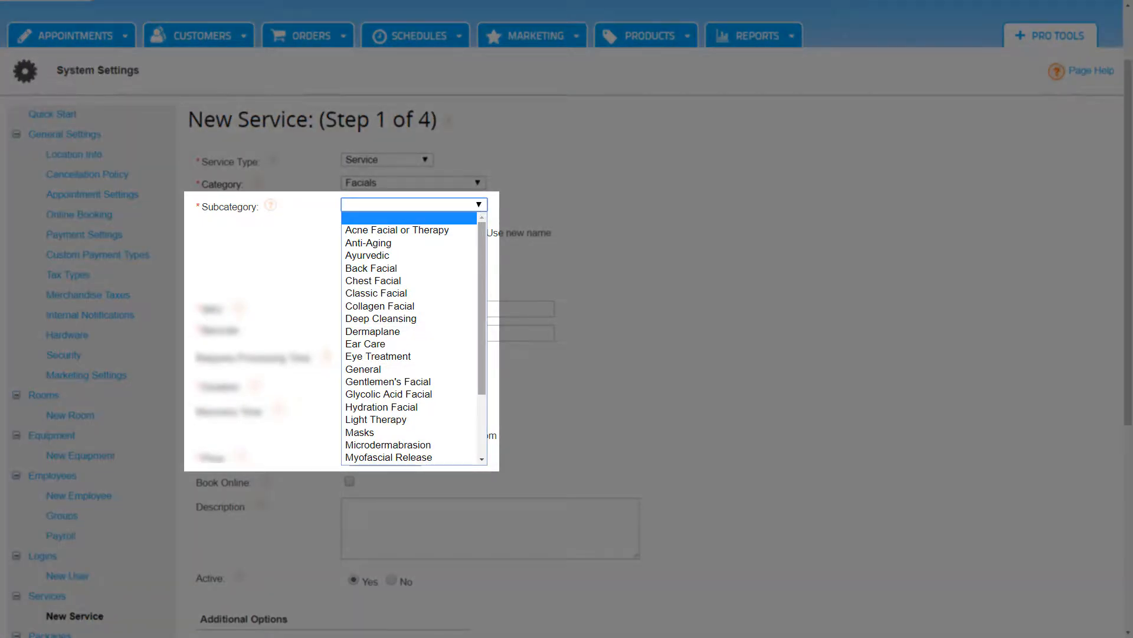
- Choose the Signature Facial subcategory and give the service the new name Ritual Balance Facial instead of the subcategory name
scroll(413, 339, down, 3)
scroll(414, 340, down, 4)
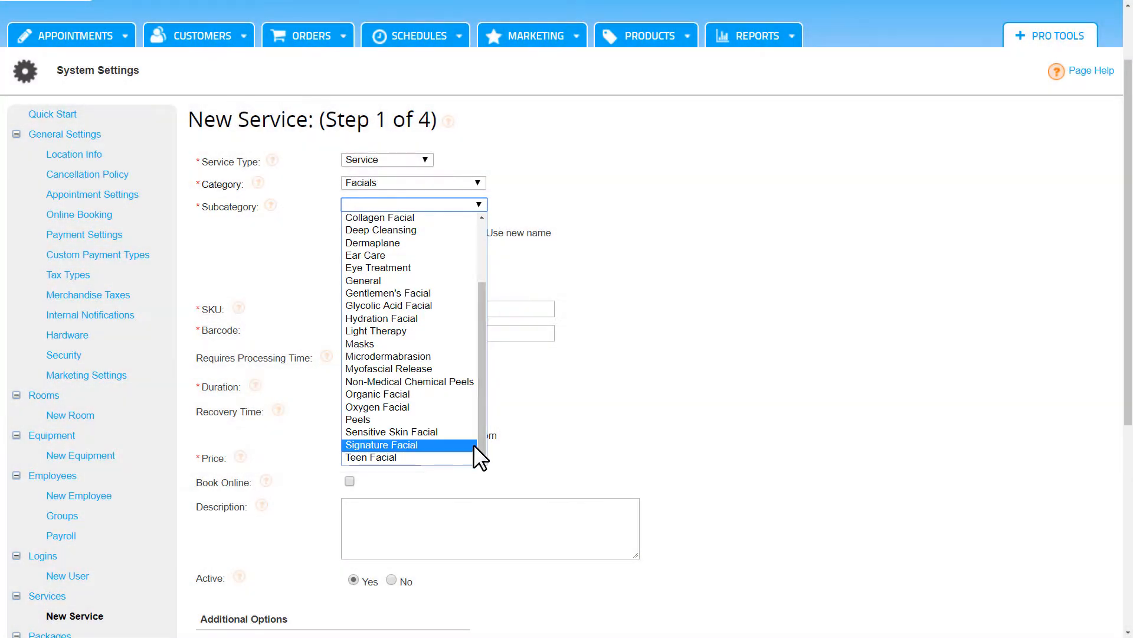
click(474, 444)
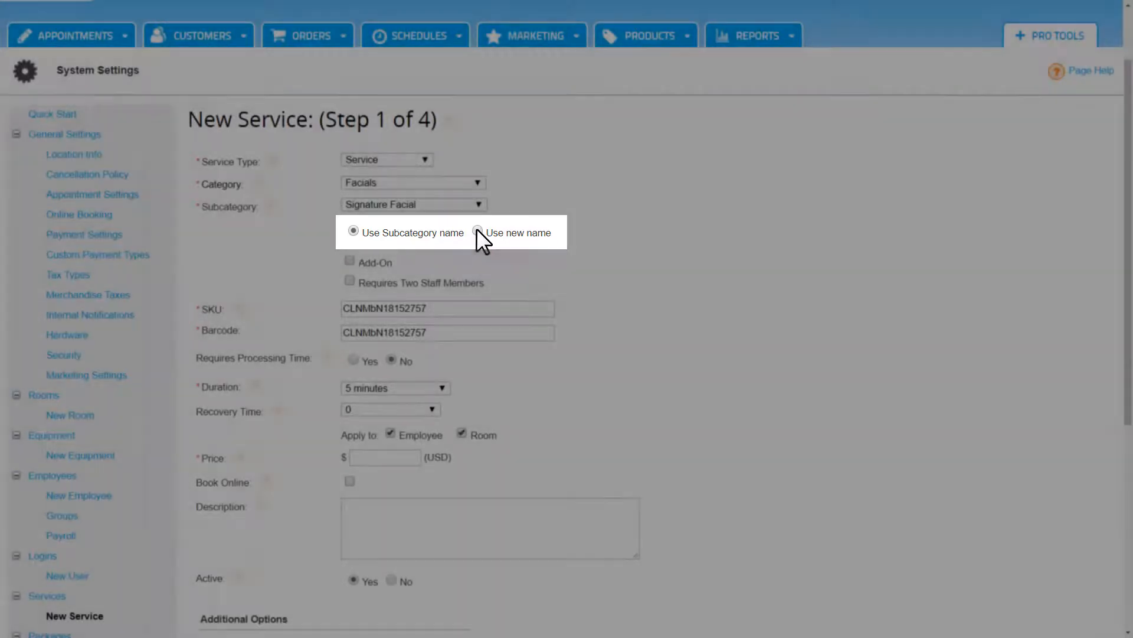
click(477, 230)
text(Ritual Balance Facial)
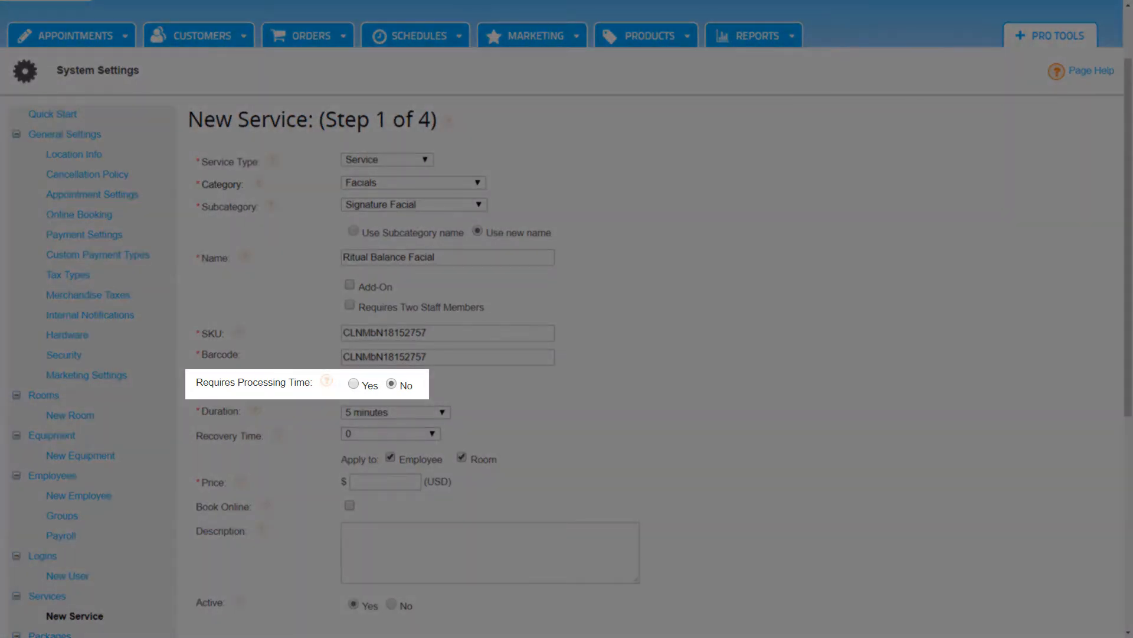
- Try requiring processing time with 30 minutes each for start, processing and finish, and set the requirement back to No
click(353, 384)
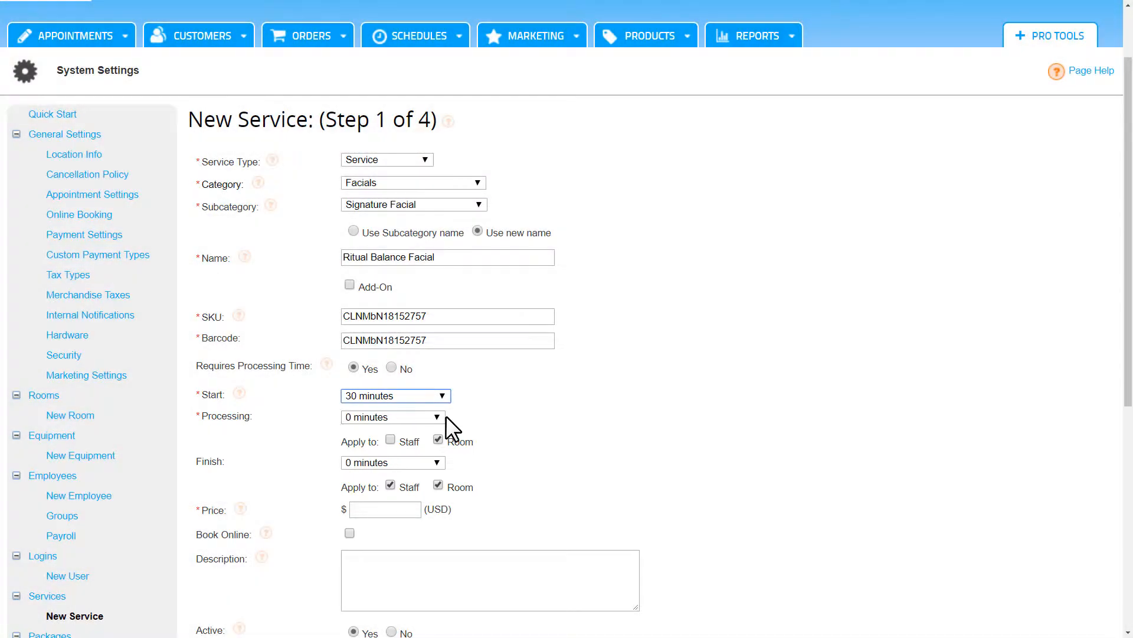
click(440, 416)
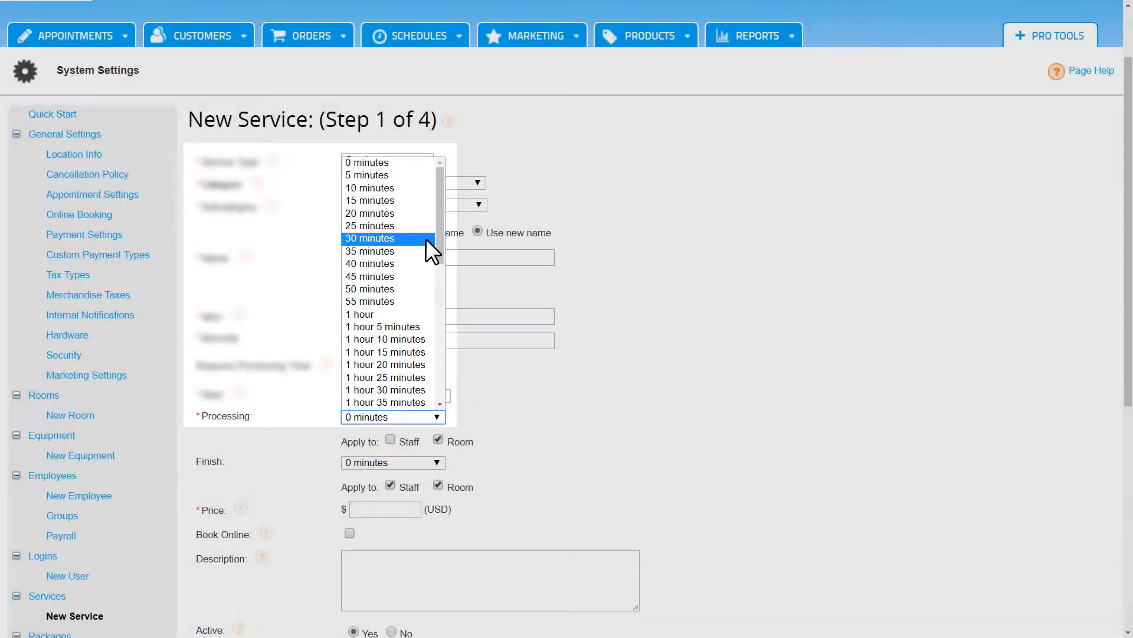
click(426, 238)
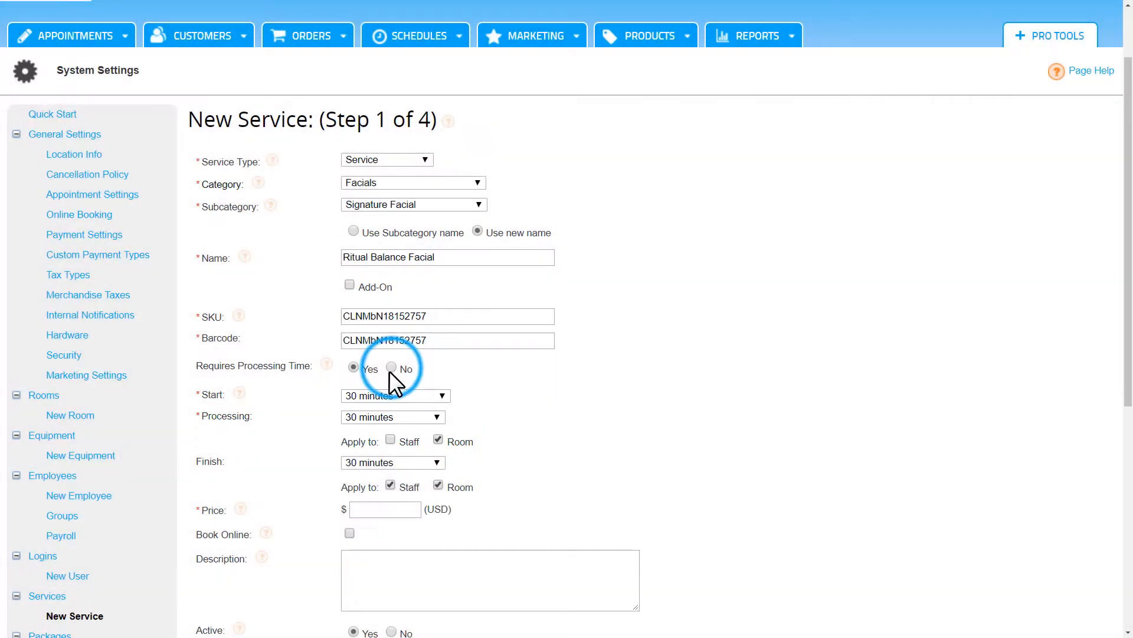
click(391, 367)
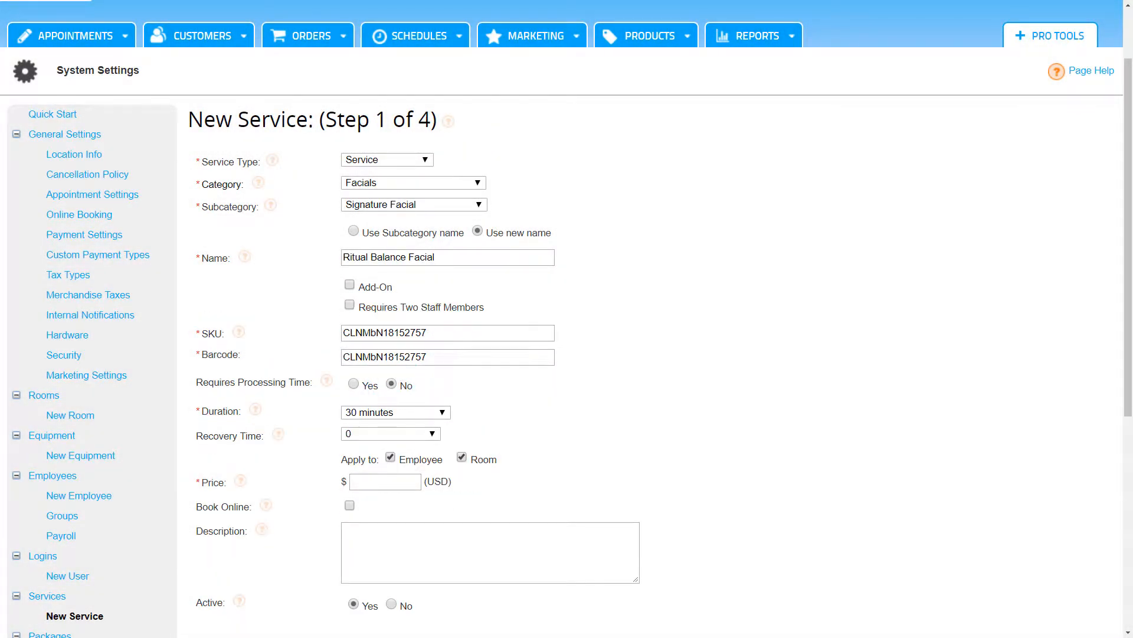
- Set the service's duration to 1 hour and its recovery time to 15 minutes
click(442, 412)
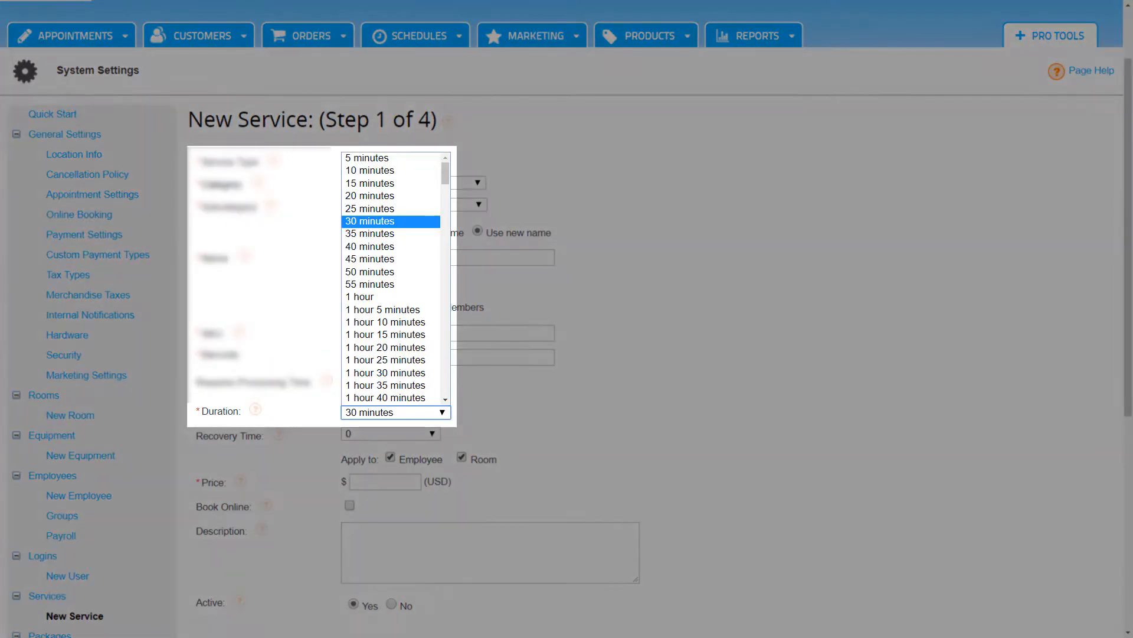
click(434, 295)
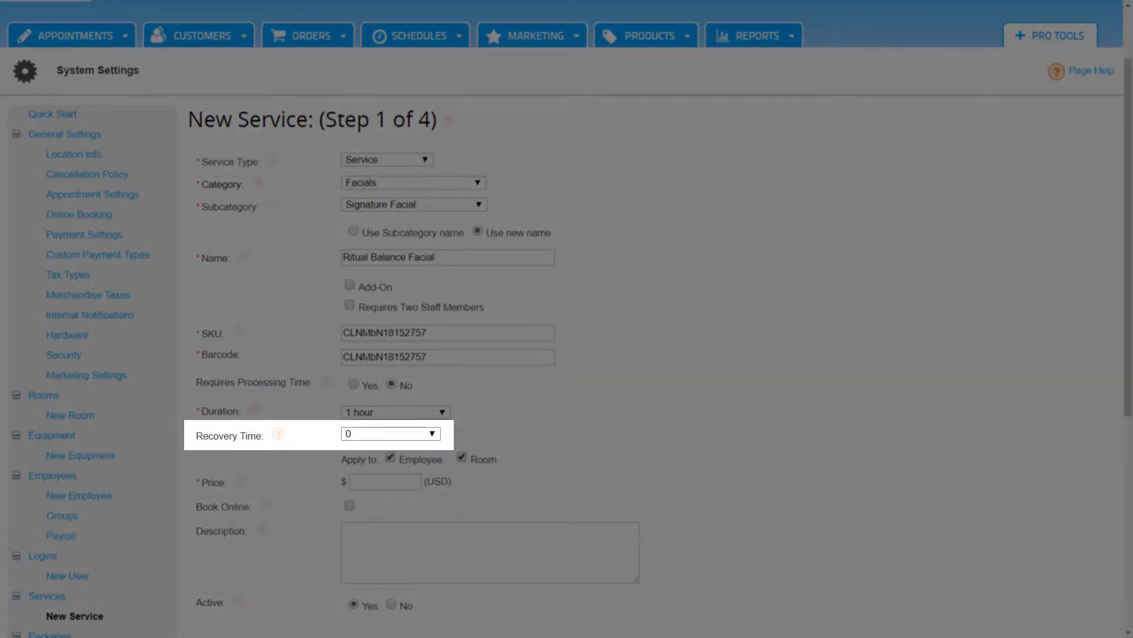
click(432, 434)
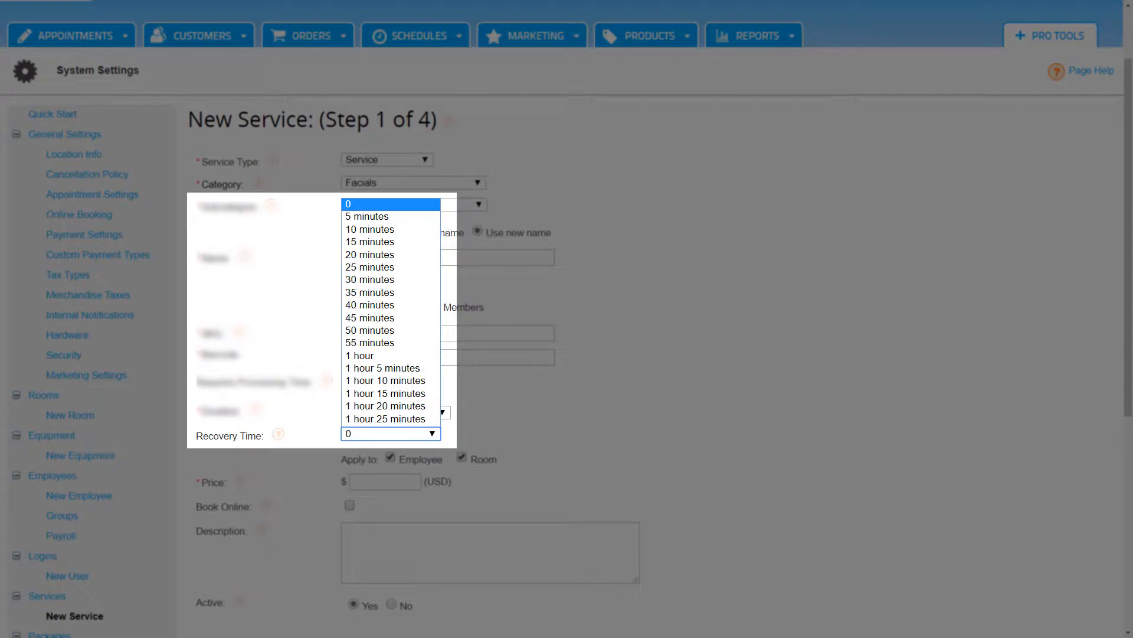
click(428, 240)
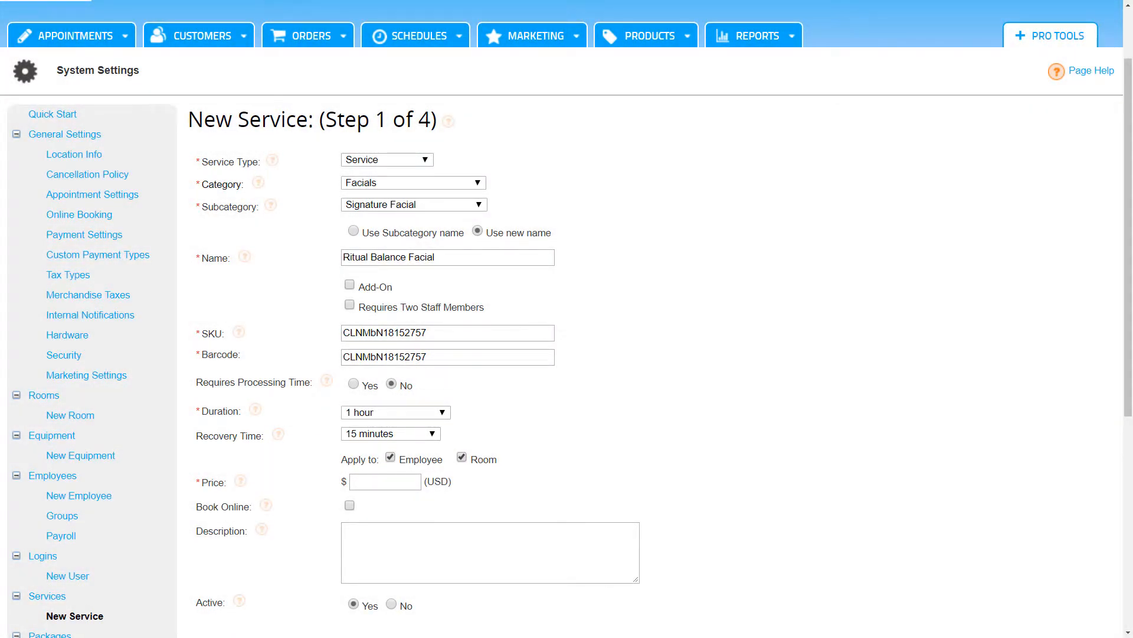
- Set the service price to $90.00 and allow it to be booked online
click(385, 482)
text(90.00)
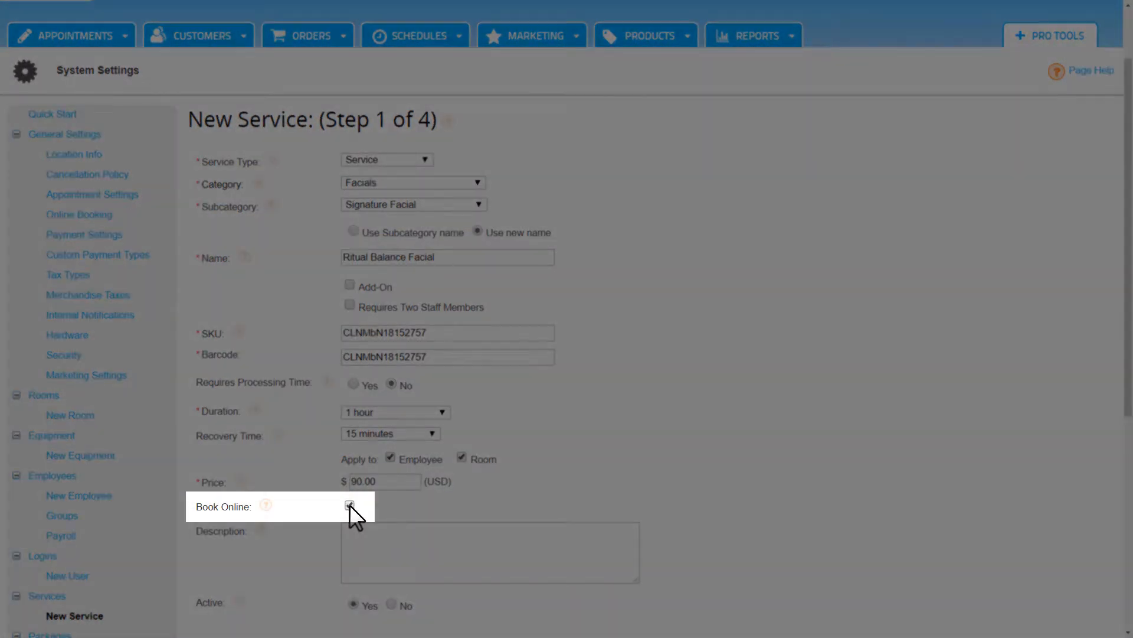
click(350, 505)
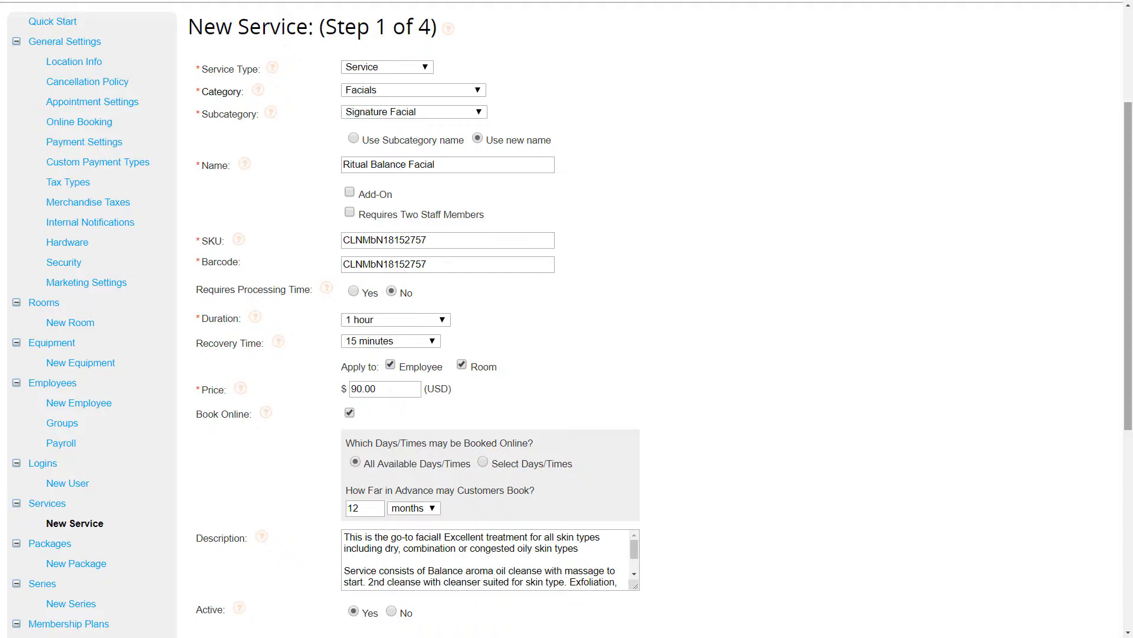
- Mark the service as requiring equipment and choose Facial Steamer as the equipment
scroll(566, 319, down, 4)
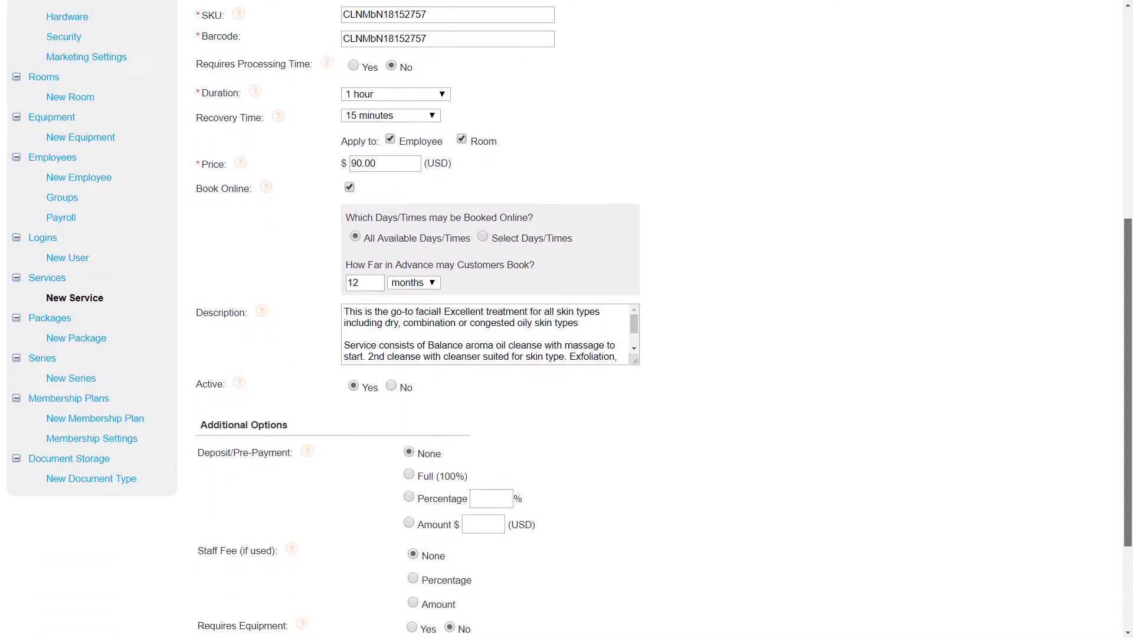
scroll(566, 319, down, 2)
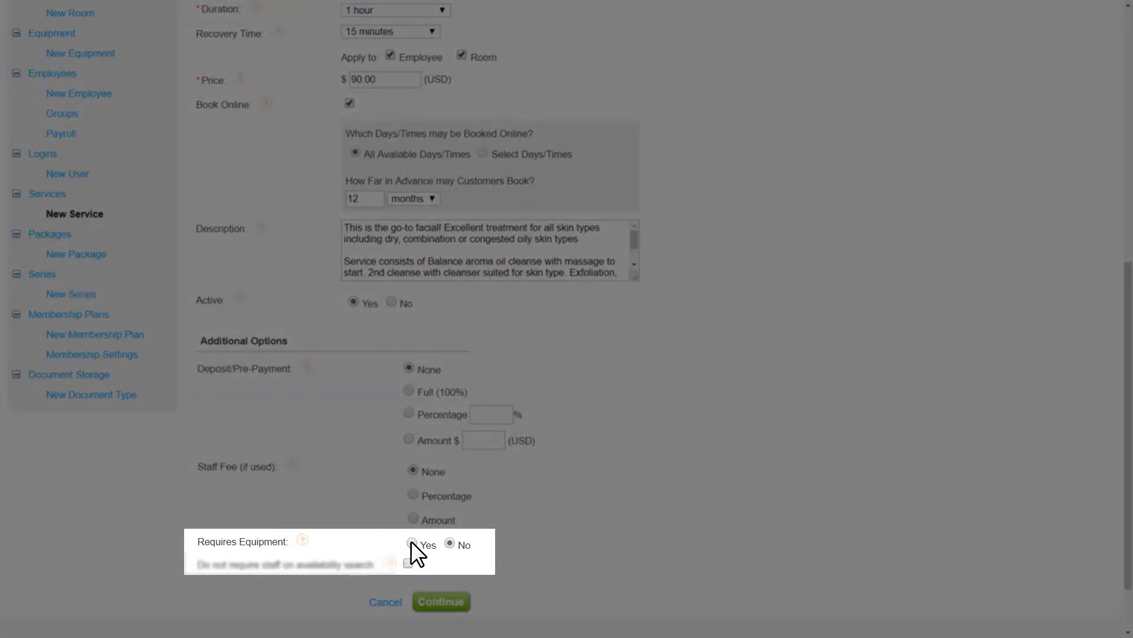
click(412, 543)
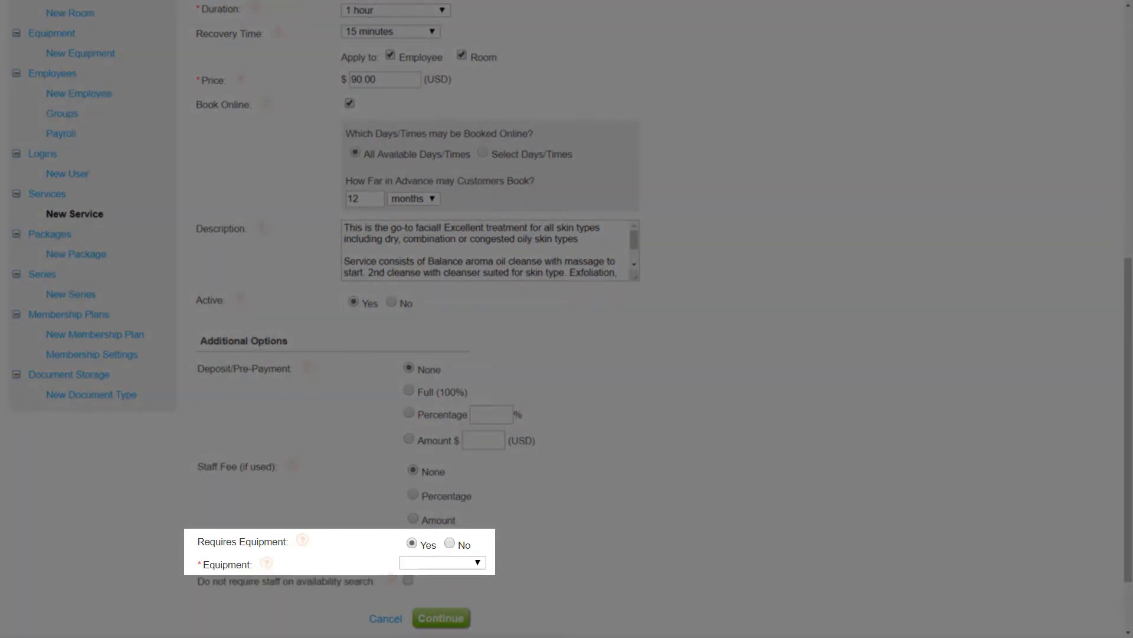
click(480, 561)
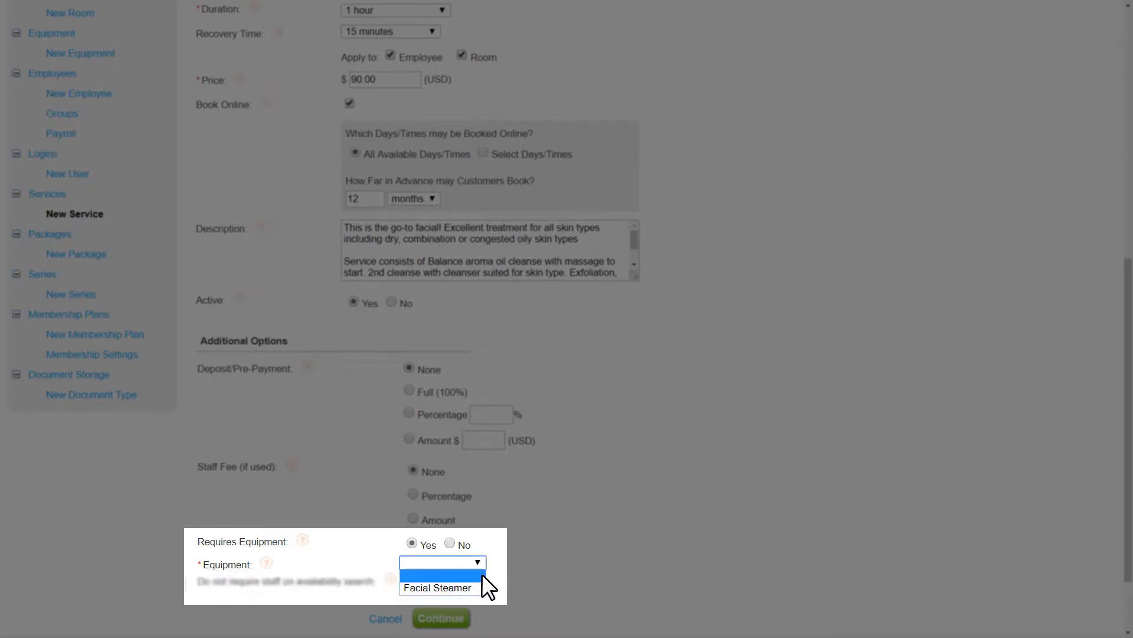
click(478, 587)
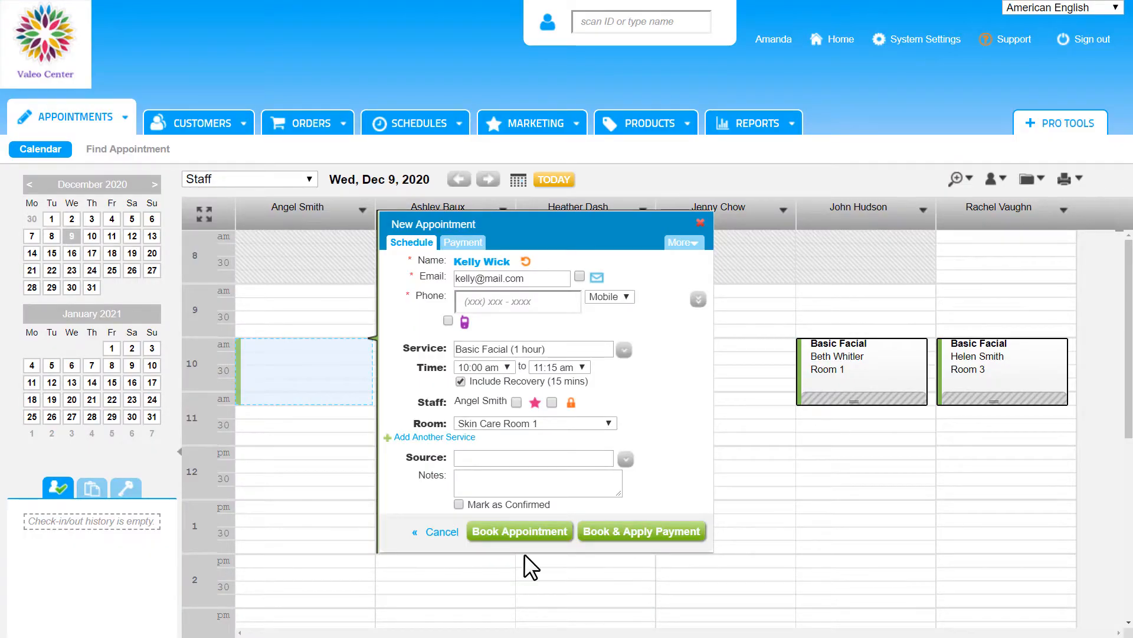
- Book the prepared Basic Facial appointment from 10:00 am to 11:15 am in Skin Care Room 1
click(522, 531)
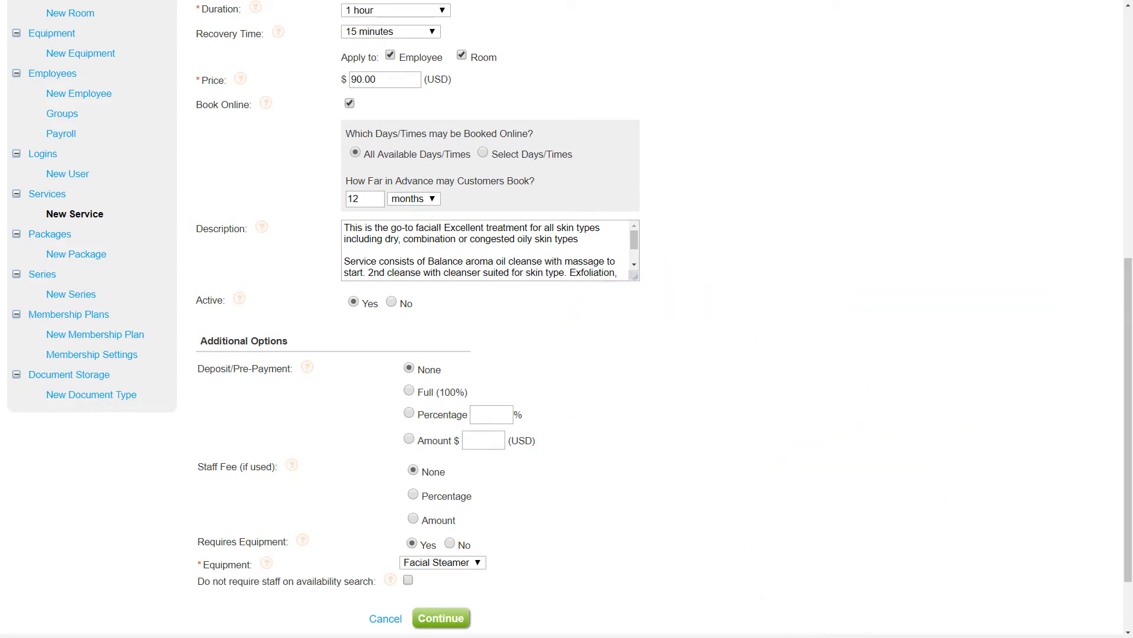
- Continue to product selection and add Bio Cell Rejuvenating Cream, Essence Toner and Eye Wrinkle Corrector to the service
click(441, 613)
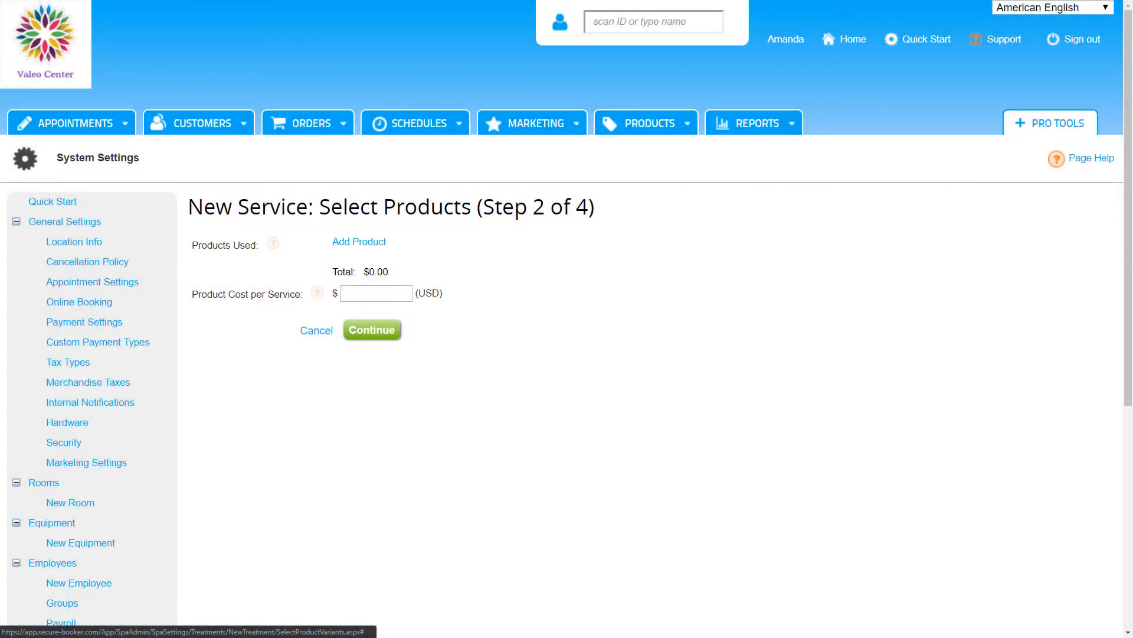
click(357, 243)
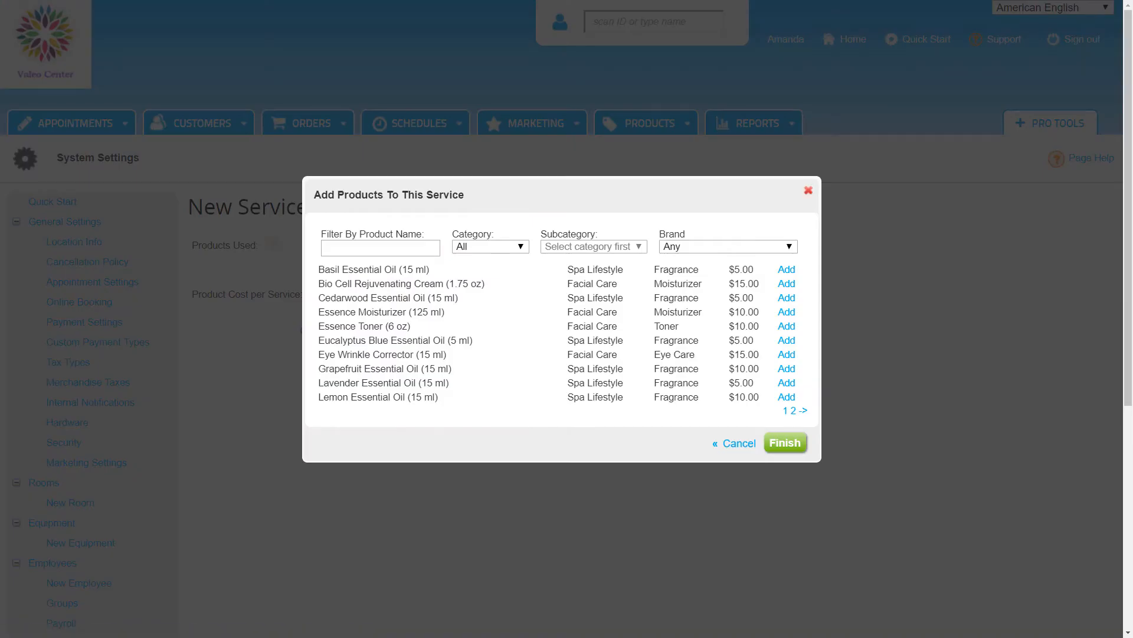
click(787, 283)
click(786, 326)
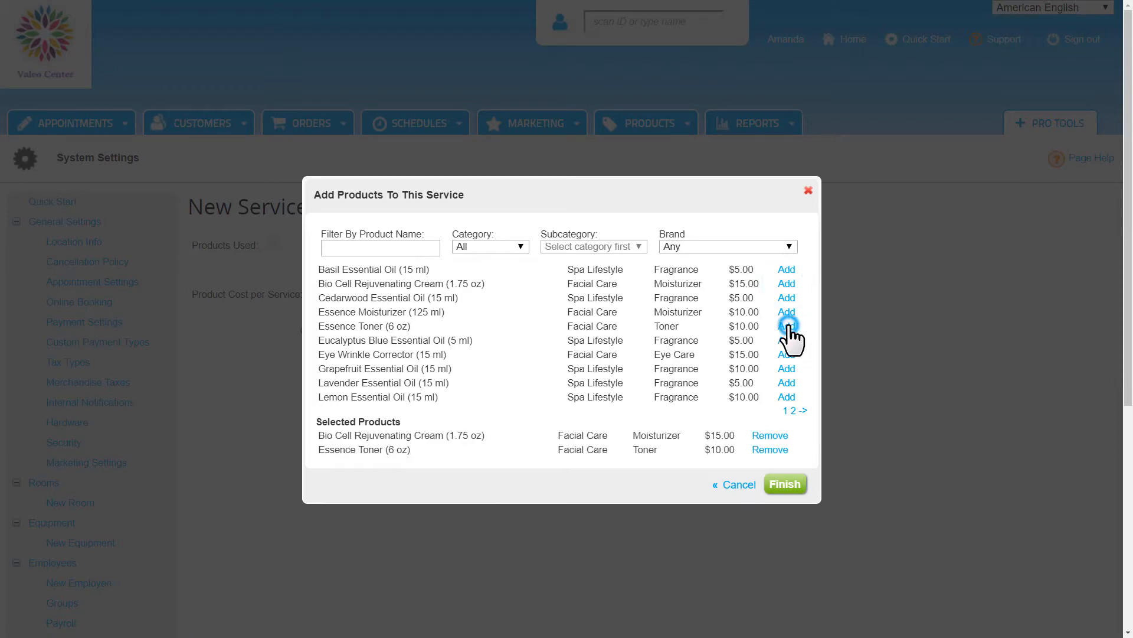
click(787, 354)
click(785, 485)
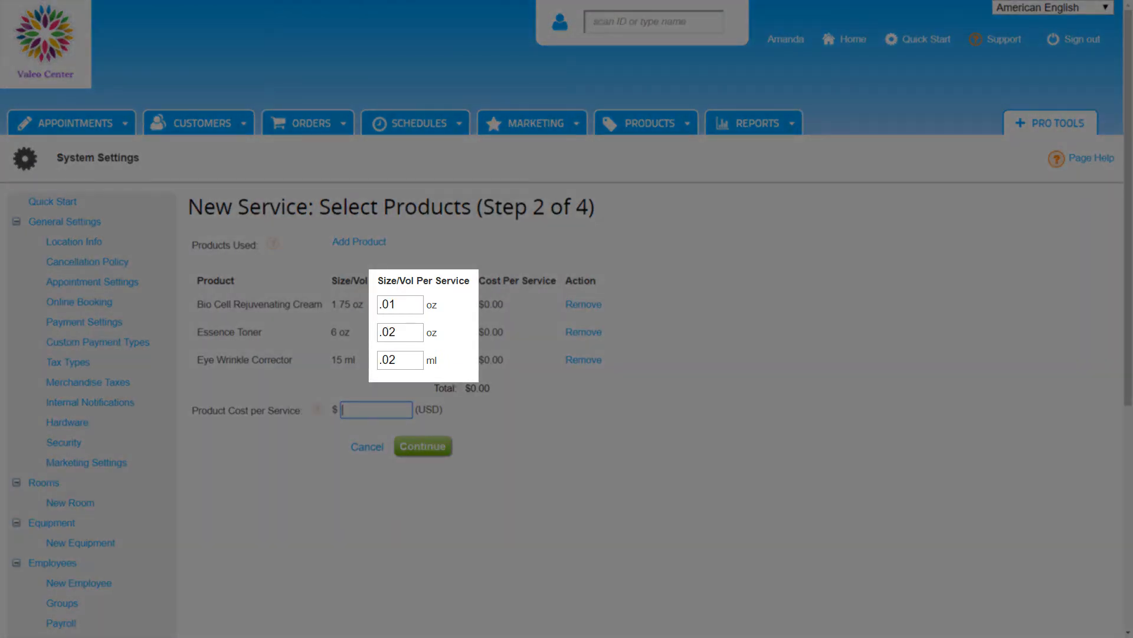
- Set the product cost per service to $5.00 and continue to employee selection
text(5.00)
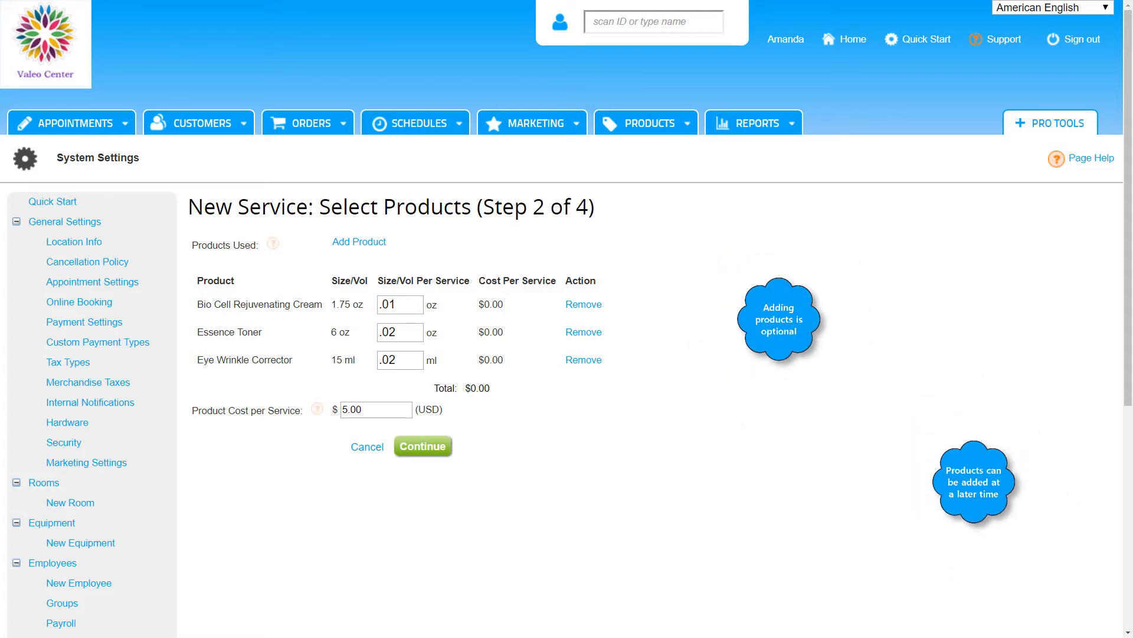
click(423, 447)
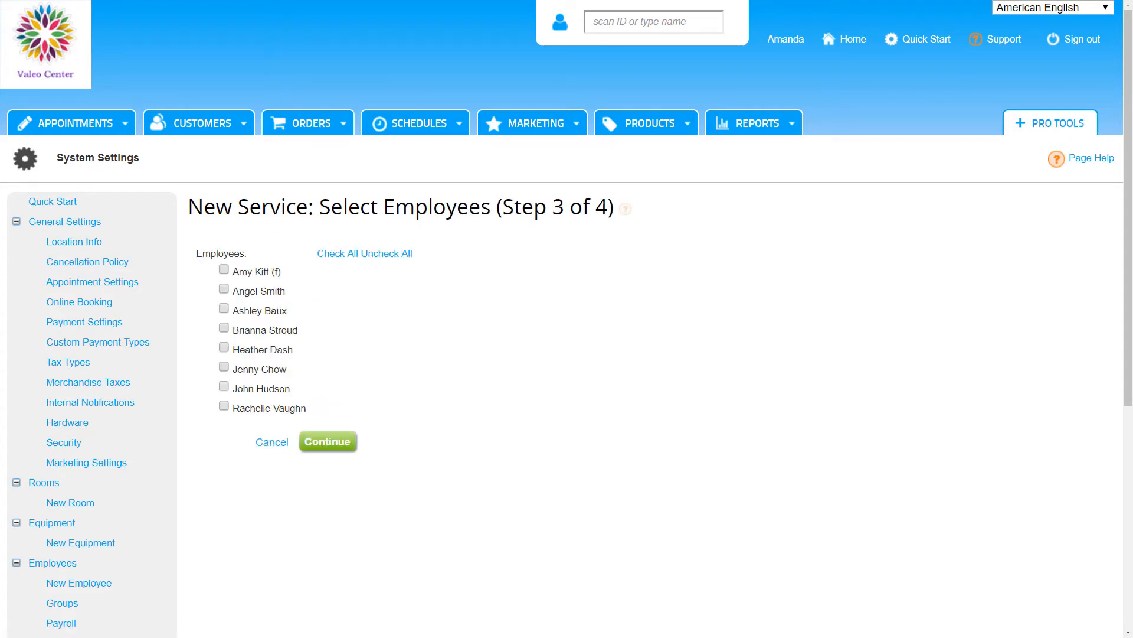
- Assign the first, second, fourth, fifth and last listed employees to the service and continue to room selection
click(224, 269)
click(223, 288)
click(223, 328)
click(224, 347)
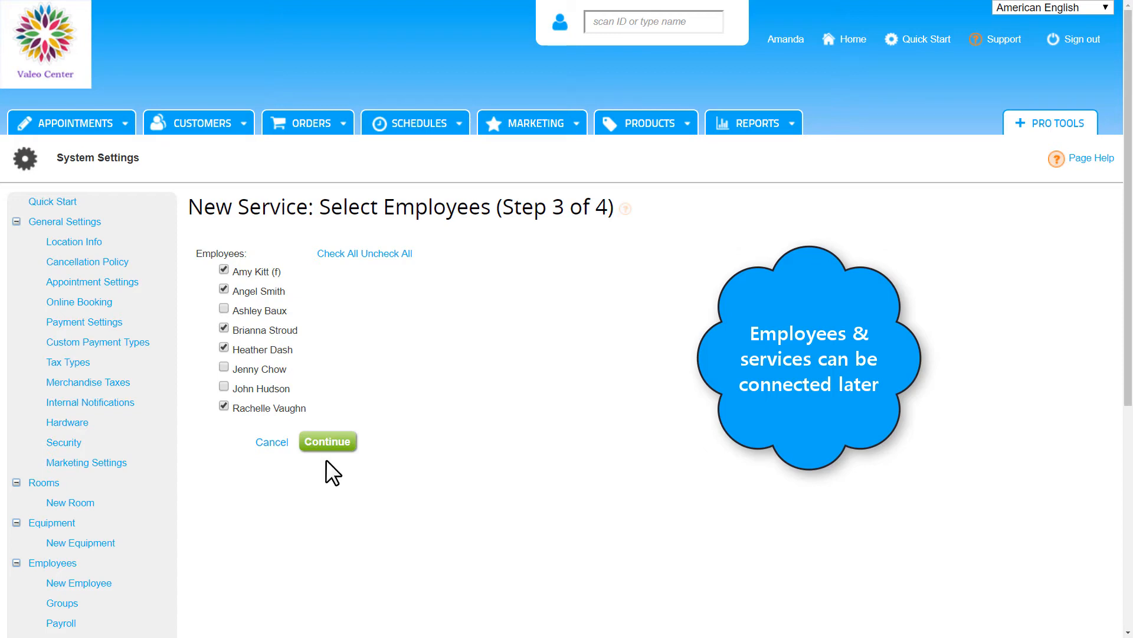
click(328, 442)
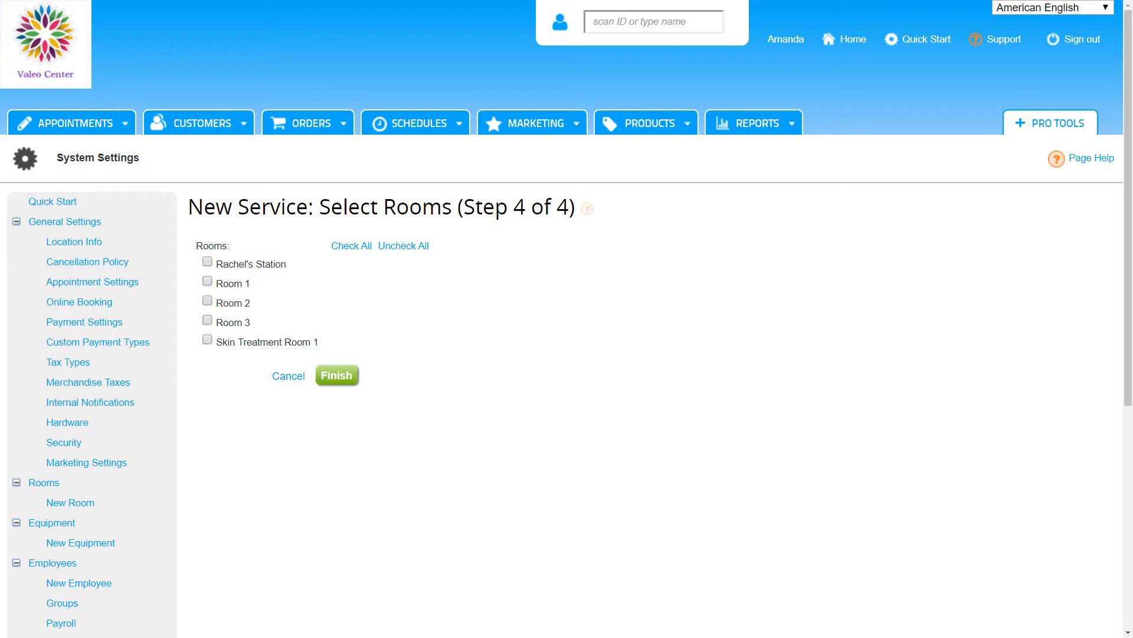
- Assign the first listed station, Room 1 and Skin Treatment Room 1 to the service and finish creating it
click(207, 261)
click(208, 281)
click(207, 340)
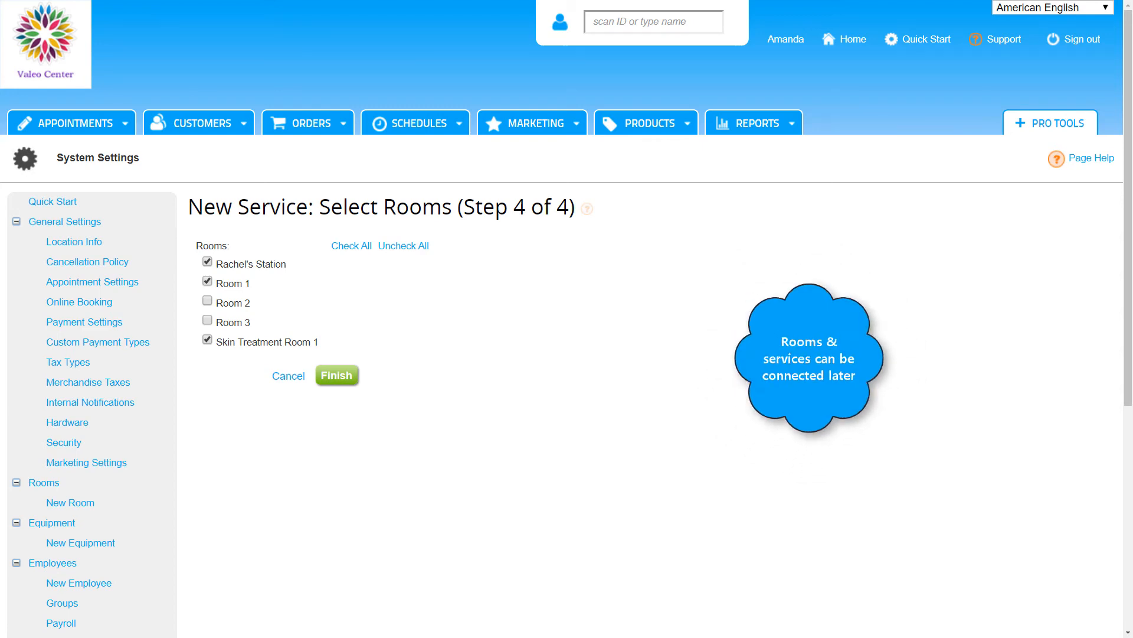
click(335, 378)
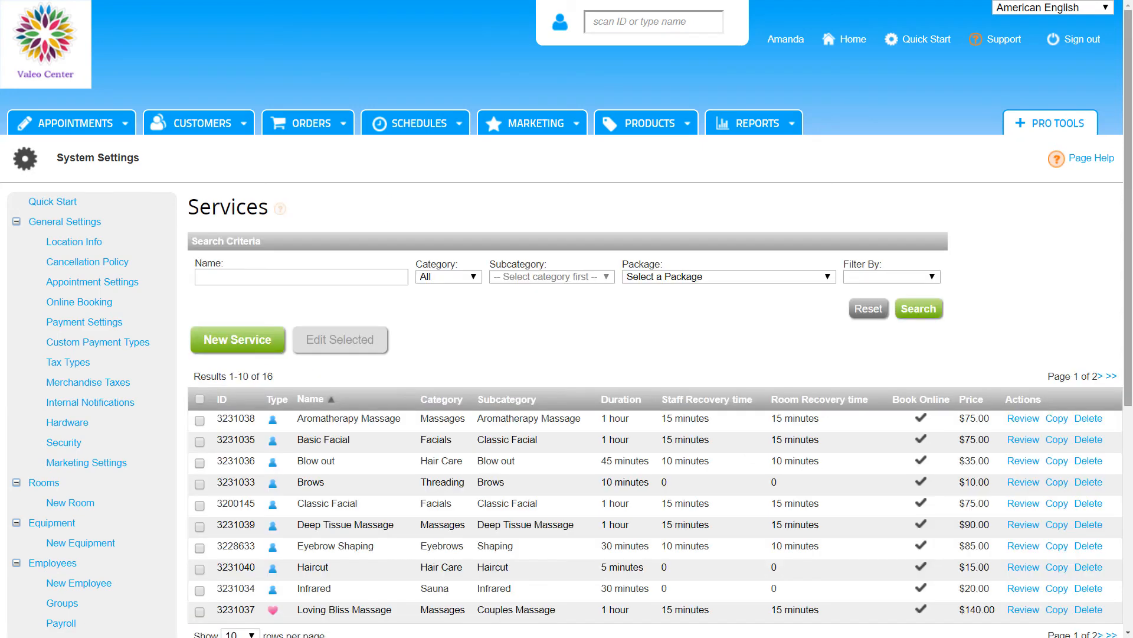
scroll(567, 319, down, 1)
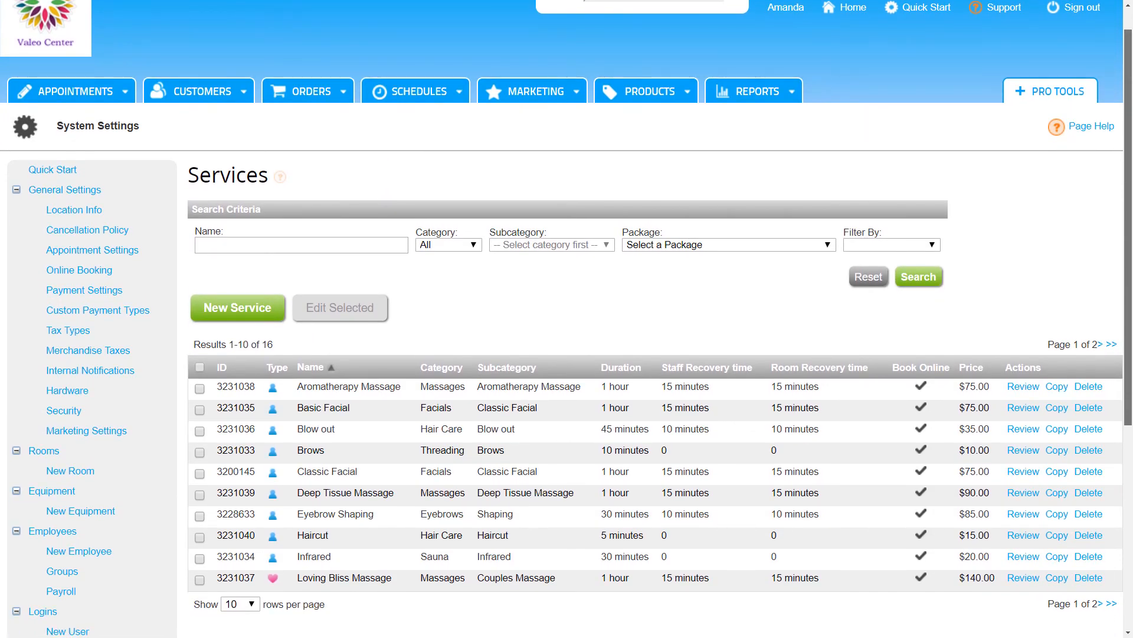